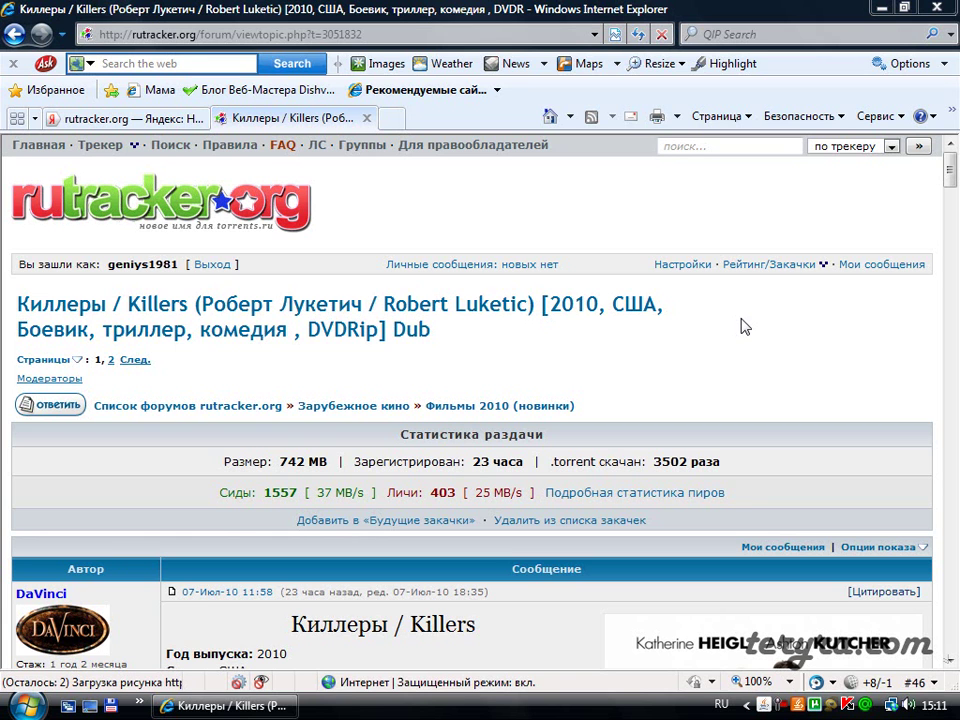
- Open the logged-in user's rutracker.org profile and examine the rating table and the list of currently active torrents
left_click(119, 268)
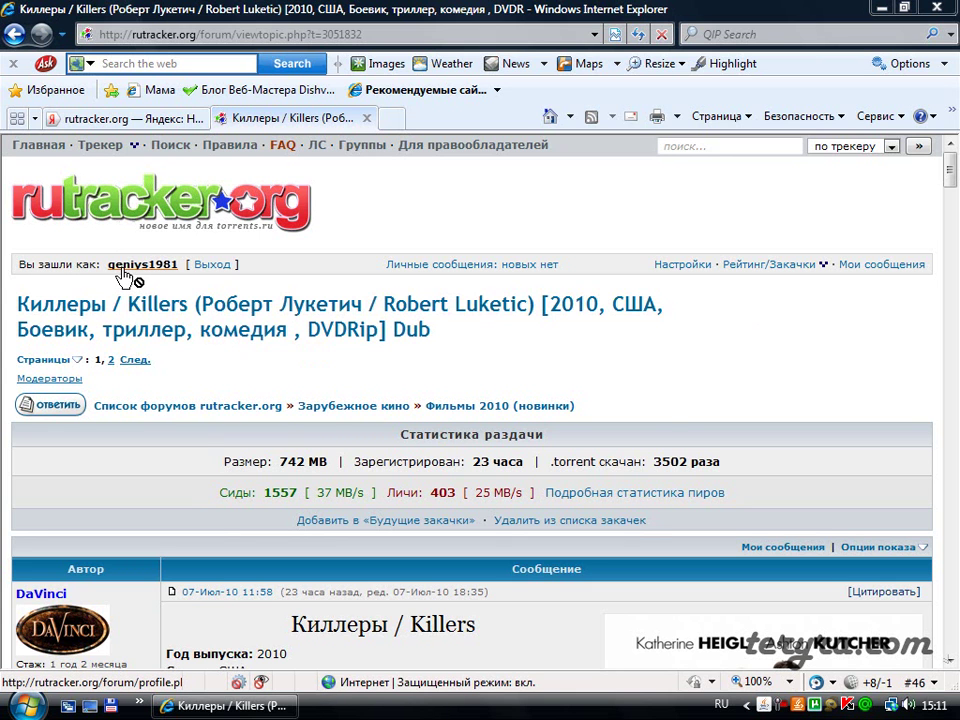
left_click(528, 386)
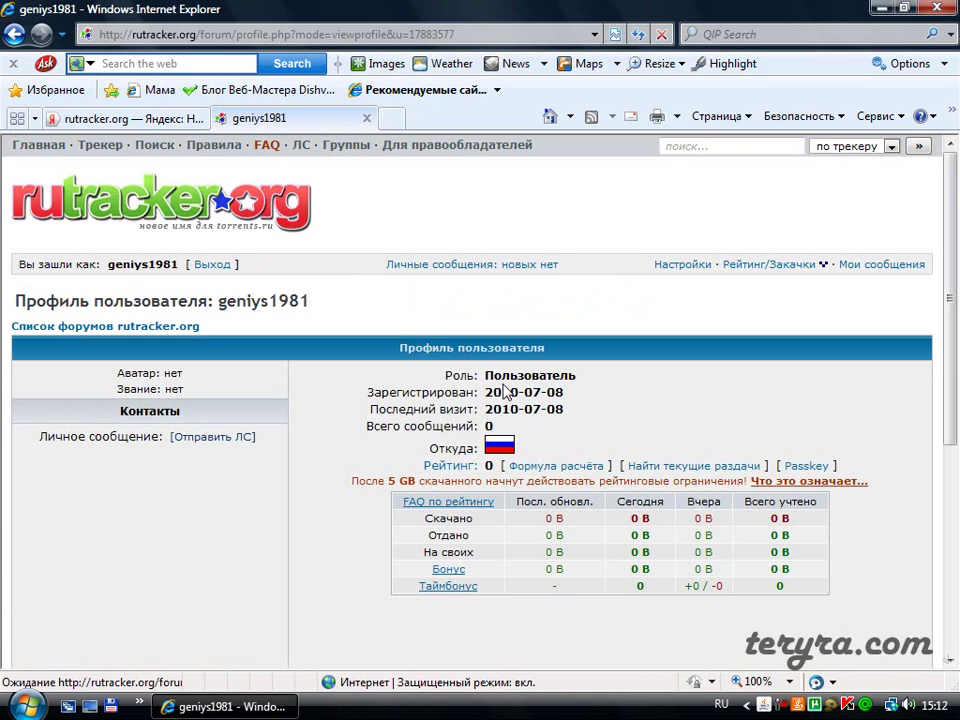
scroll(510, 468, "down", 1)
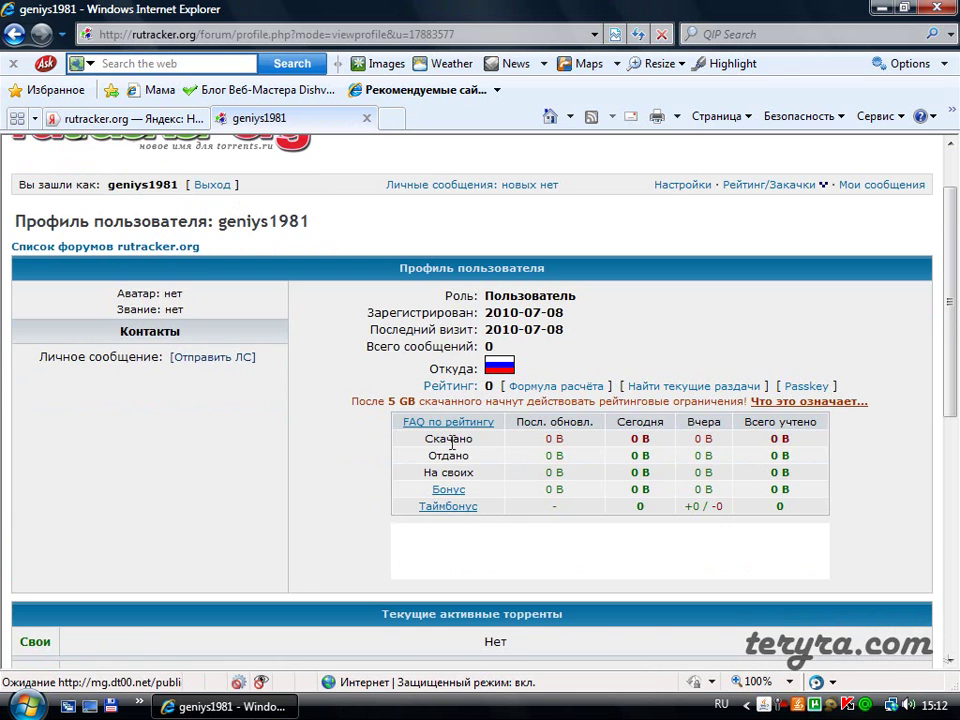
scroll(456, 440, "down", 1)
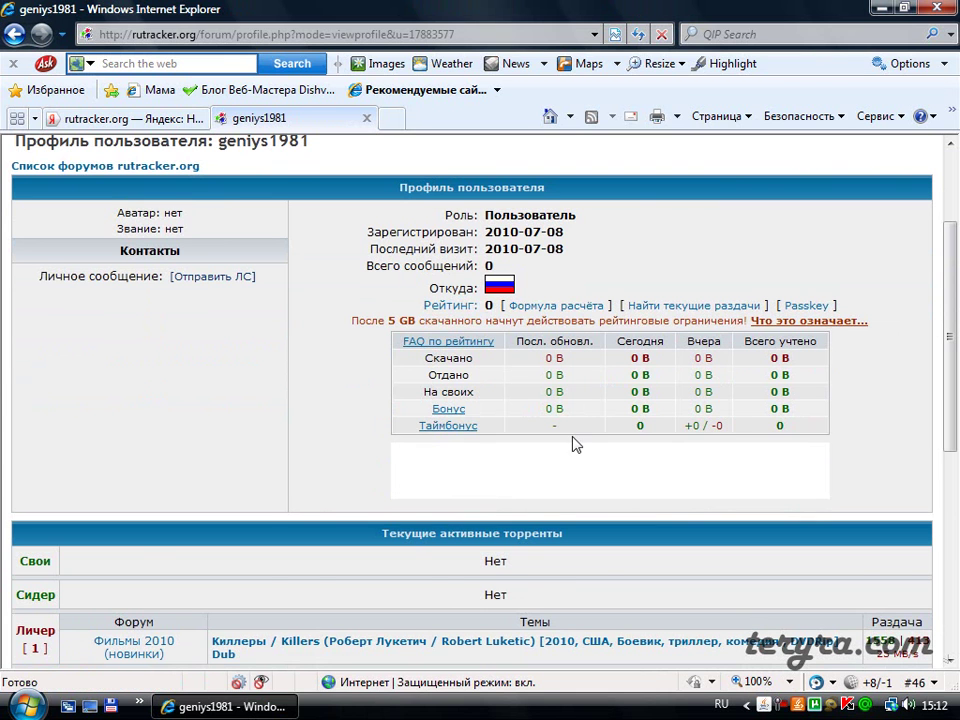
scroll(578, 444, "down", 1)
scroll(578, 444, "down", 1)
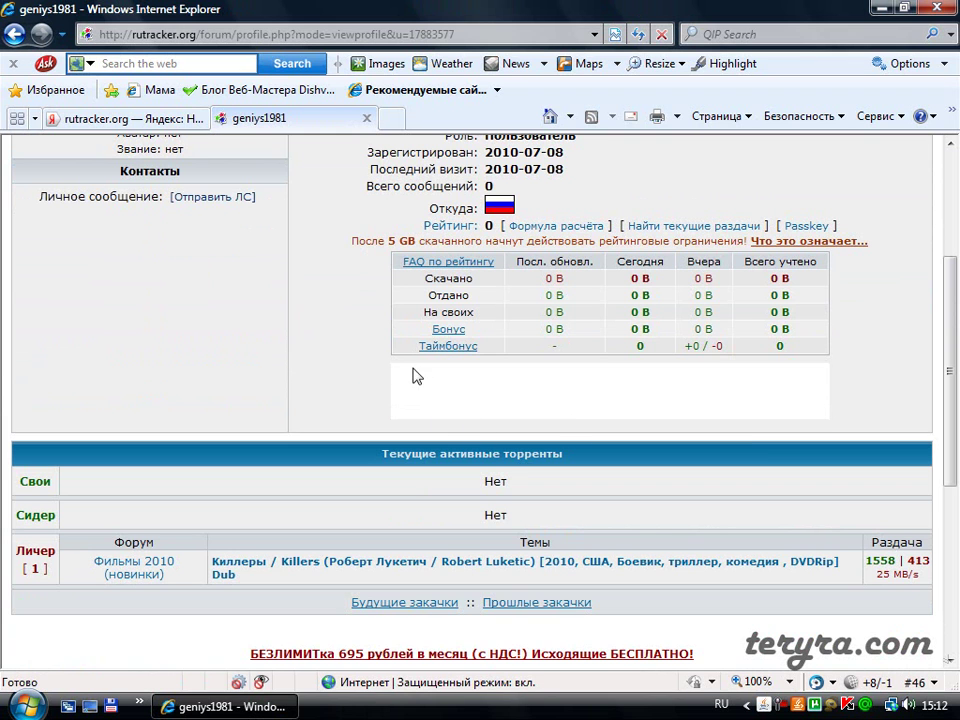
scroll(370, 352, "up", 1)
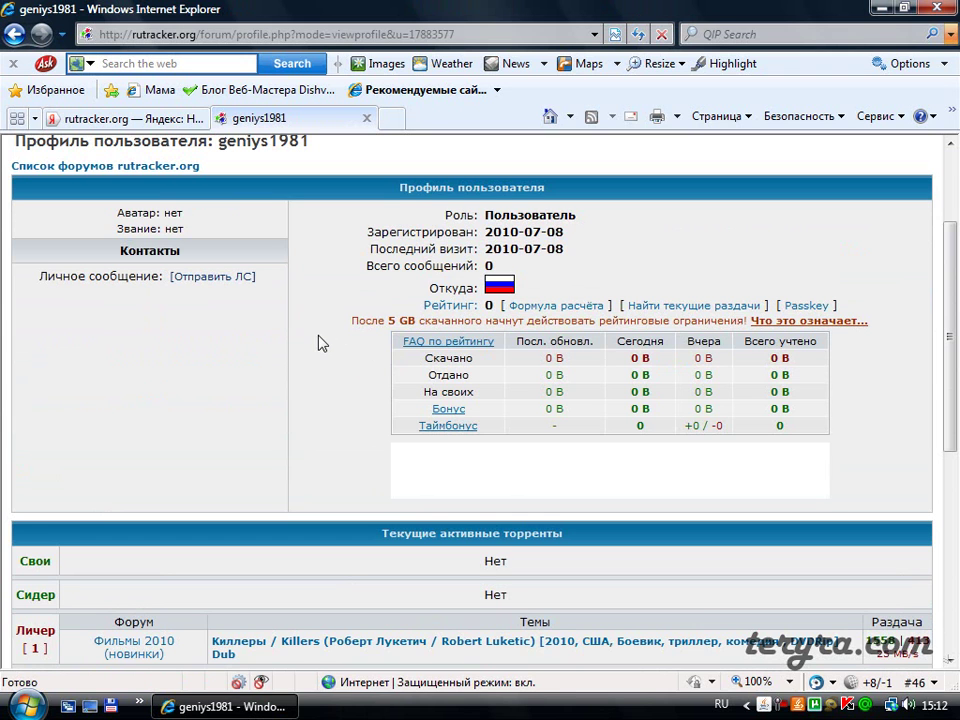
- Draw a green document outline with five horizontal lines in the empty area below the contacts as a screen annotation
key("ctrl+2")
mouse_move(124, 311)
left_mouse_down()
mouse_move(124, 429)
mouse_move(127, 313)
mouse_move(267, 408)
mouse_move(199, 456)
mouse_move(125, 455)
left_mouse_up()
left_click_drag(137, 328, 236, 337)
left_click_drag(145, 352, 243, 352)
left_click_drag(167, 378, 283, 381)
mouse_move(159, 406)
left_mouse_down()
mouse_move(244, 406)
mouse_move(214, 428)
mouse_move(228, 427)
left_mouse_up()
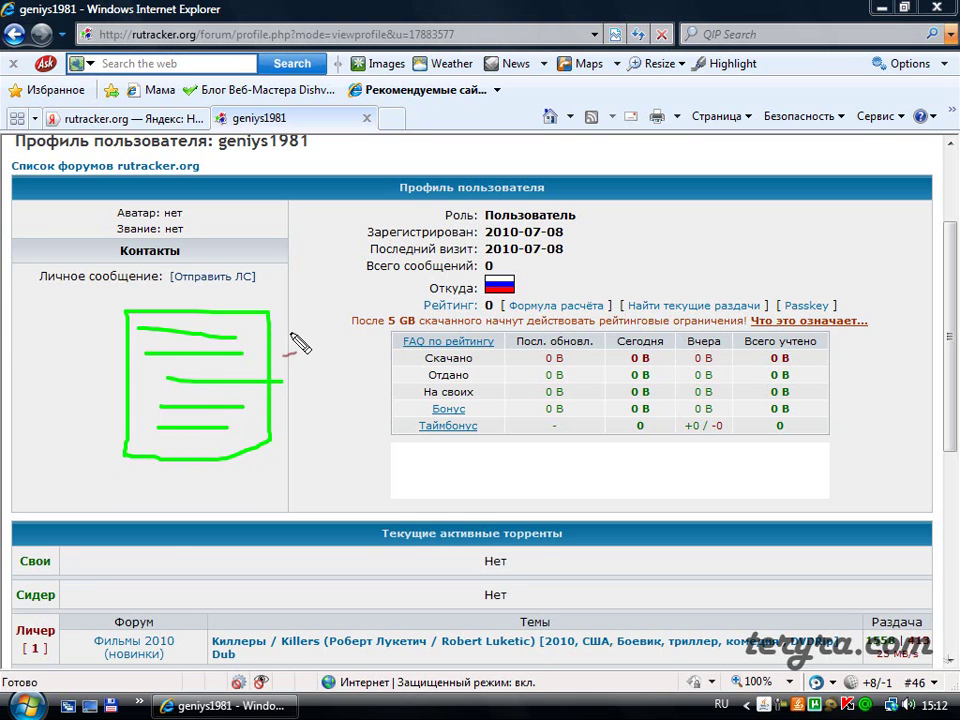
- Add red arrows, a wavy dividing line, short dashes and a small box to the green sketch, and clear all annotations
key("r")
mouse_move(282, 327)
left_mouse_down()
mouse_move(312, 322)
mouse_move(258, 334)
mouse_move(258, 345)
mouse_move(276, 346)
mouse_move(256, 366)
left_mouse_up()
left_click(254, 352)
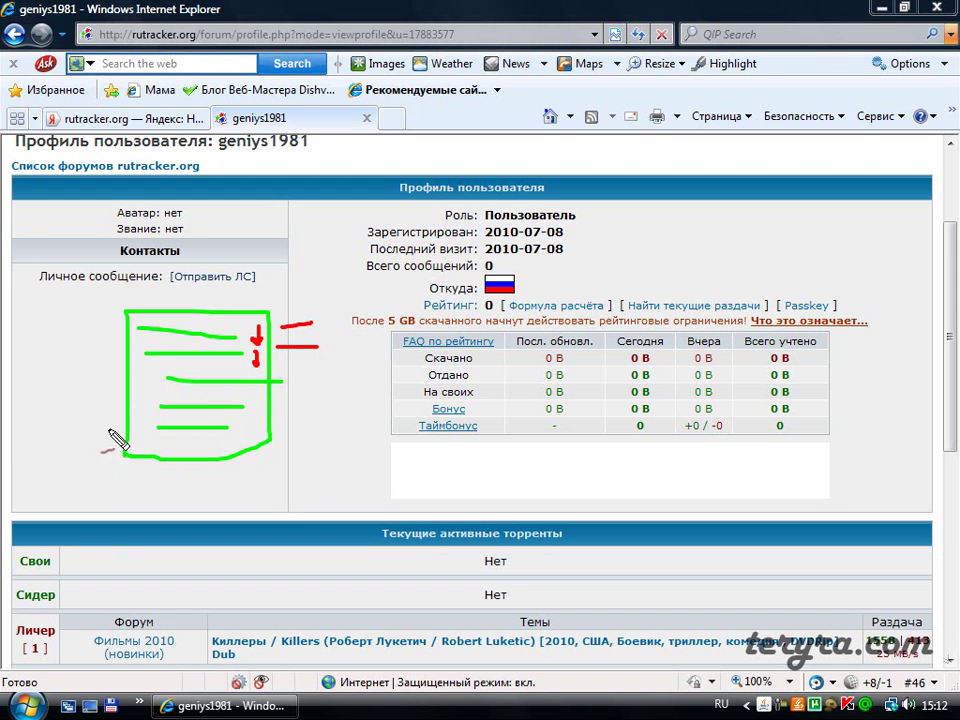
mouse_move(128, 394)
left_mouse_down()
mouse_move(229, 394)
mouse_move(318, 368)
left_mouse_up()
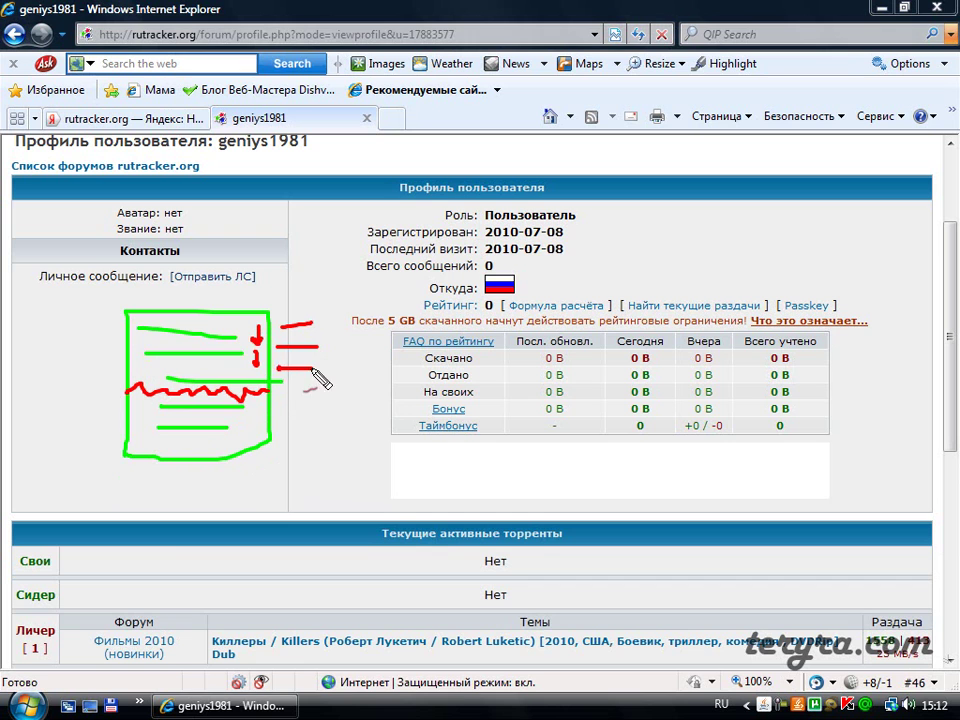
mouse_move(287, 421)
left_mouse_down()
mouse_move(283, 403)
mouse_move(327, 408)
mouse_move(287, 426)
mouse_move(284, 418)
left_mouse_up()
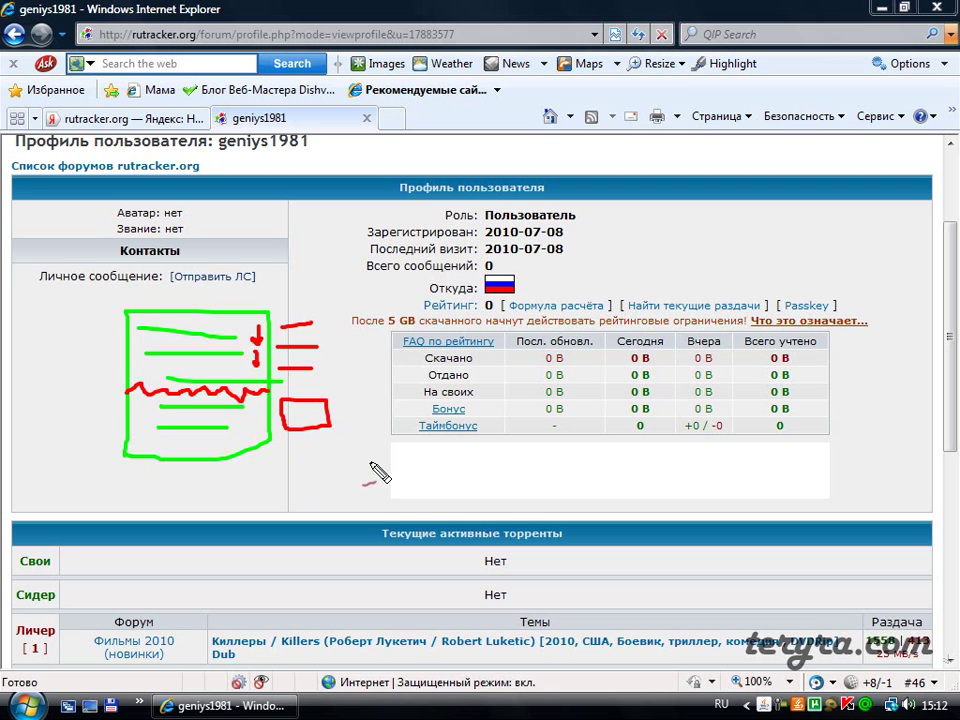
key("Escape")
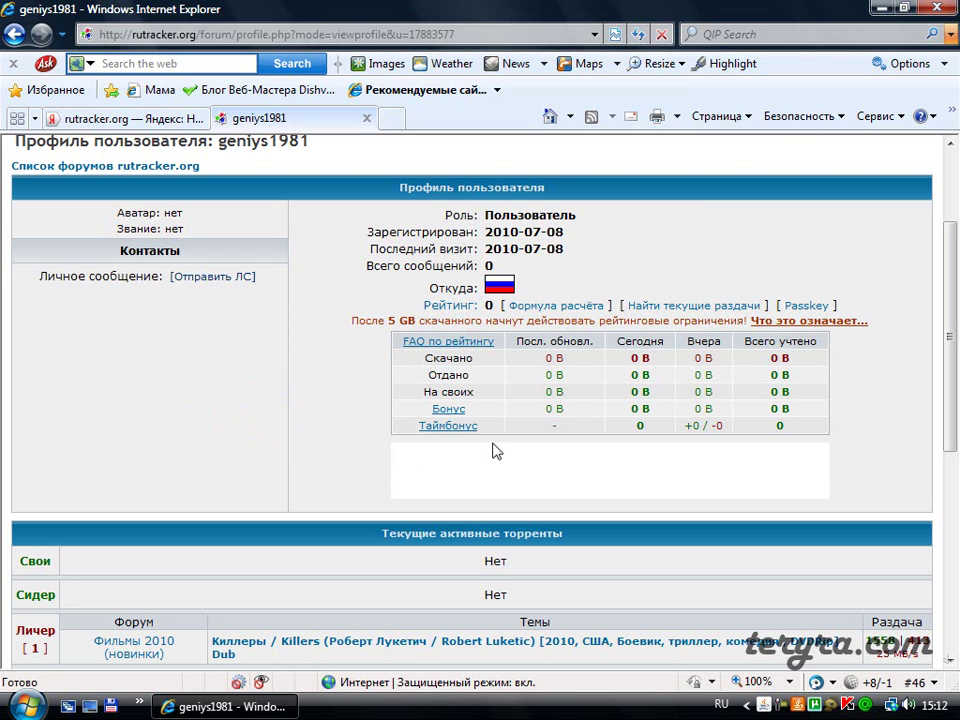
- Minimise the browser, launch RatioMaster from the RatioMaster 1.8.8 folder on the desktop, and decline the new version
left_click(876, 8)
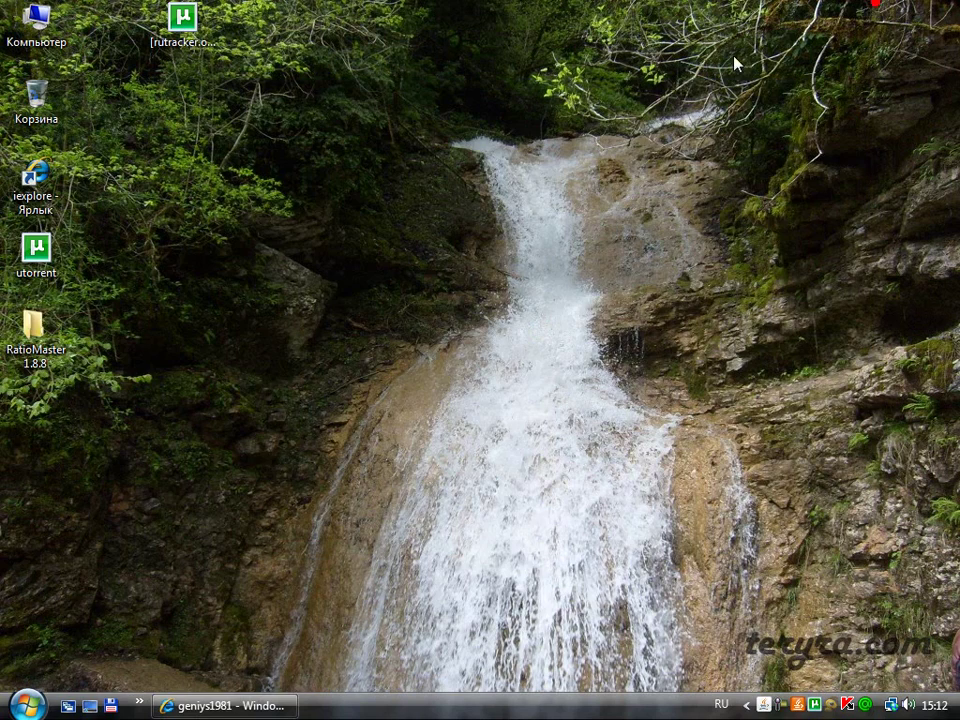
double_click(52, 328)
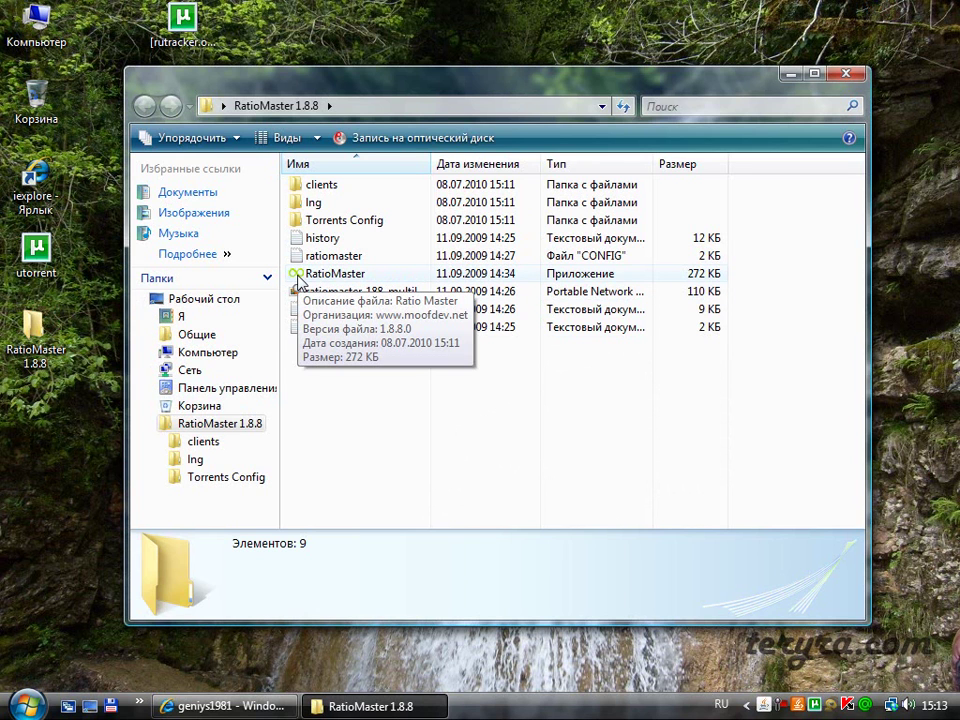
double_click(298, 276)
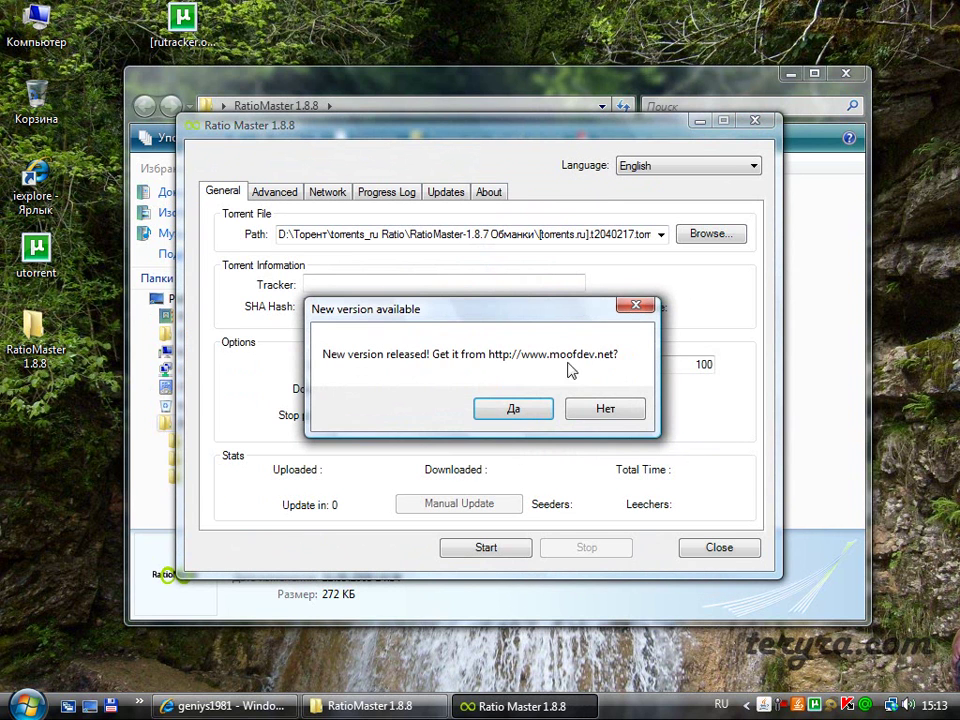
left_click(599, 410)
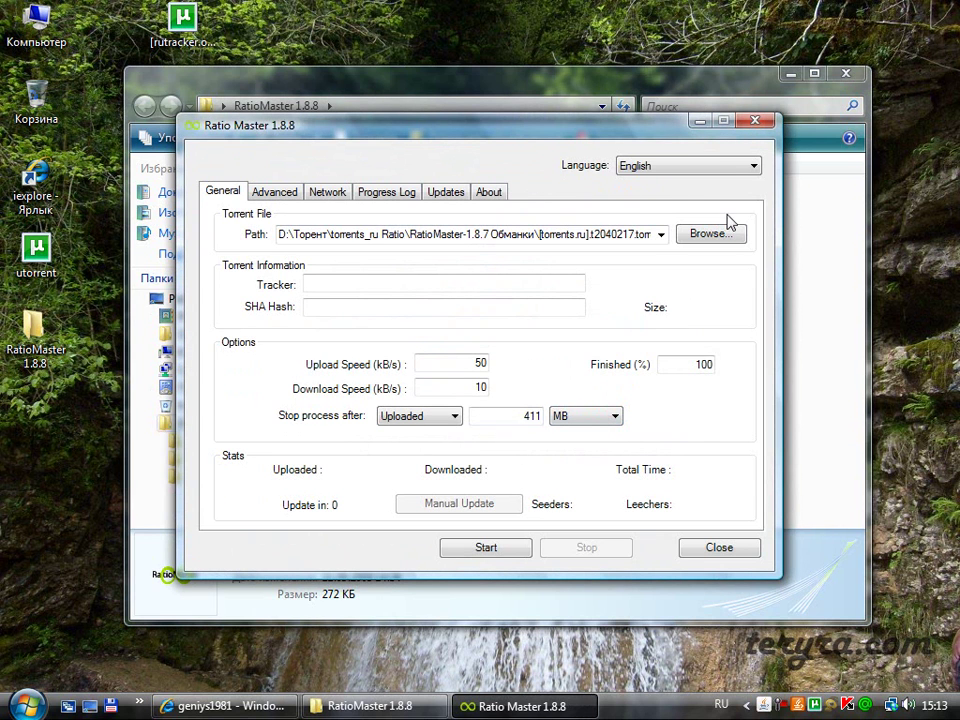
- Change the RatioMaster interface language to Русский
left_click(623, 168)
key("ctrl+2")
left_click_drag(548, 150, 752, 145)
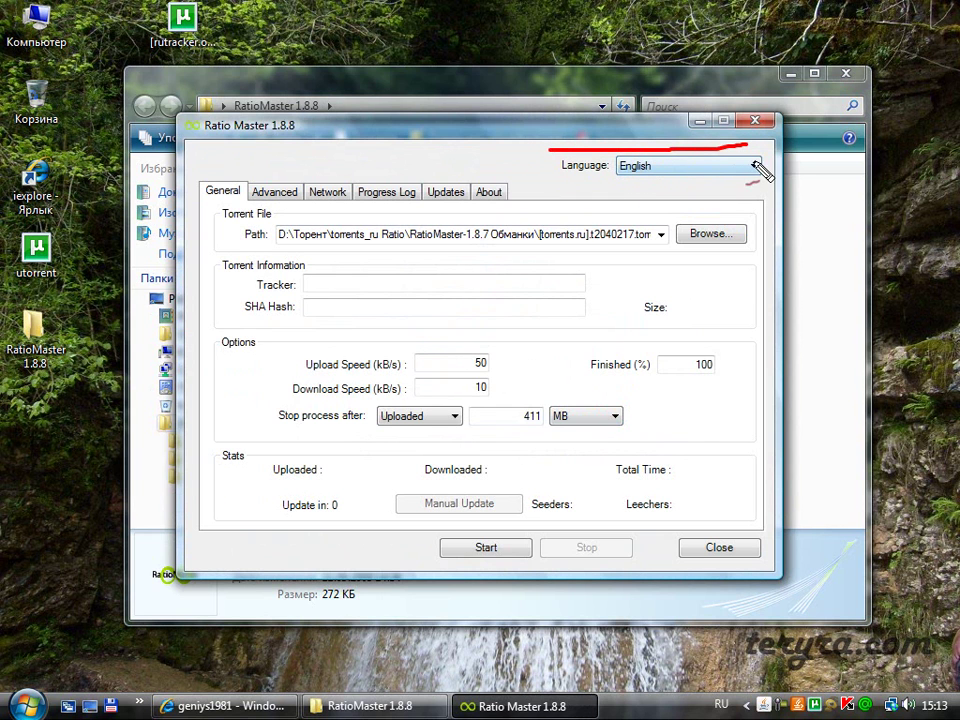
key("Escape")
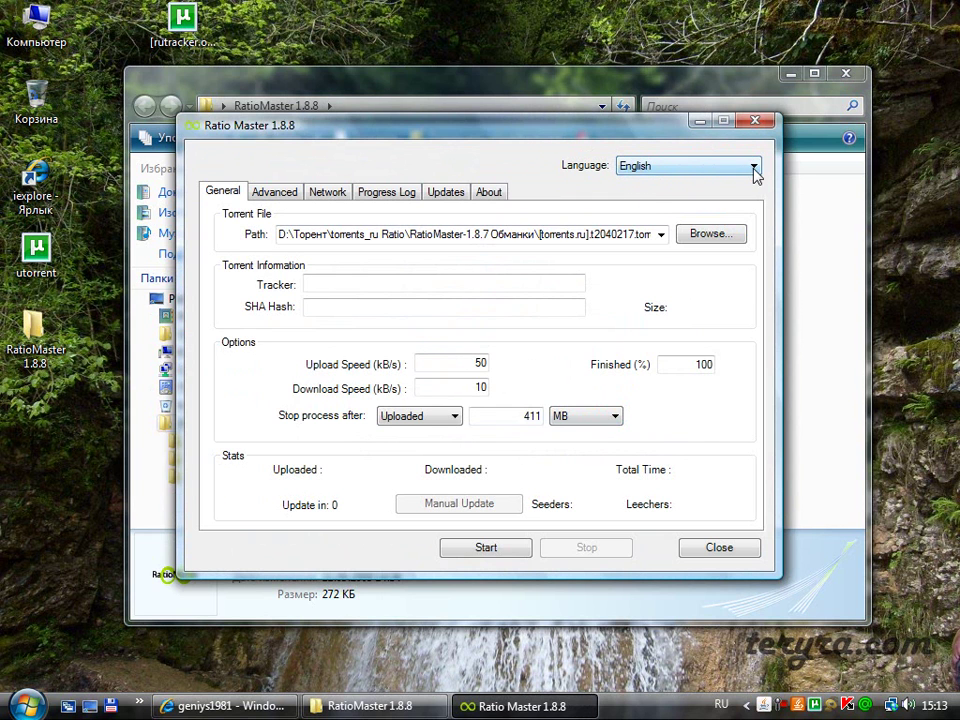
left_click(754, 167)
left_click(682, 341)
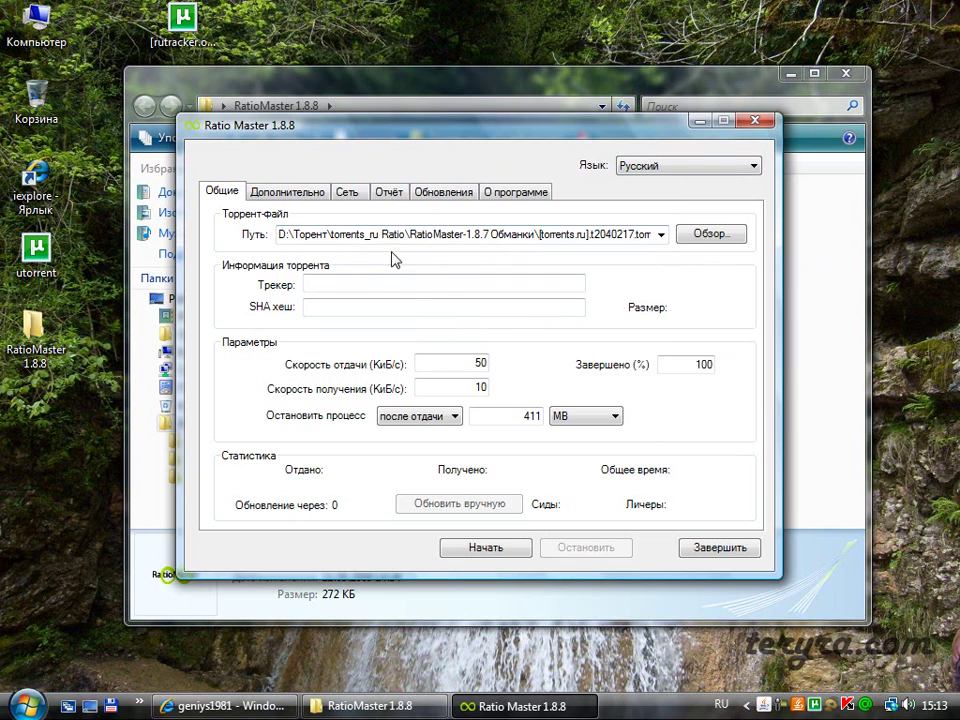
- Load the torrent file [rutracker.org].t3051832 from the desktop into RatioMaster
left_click(718, 236)
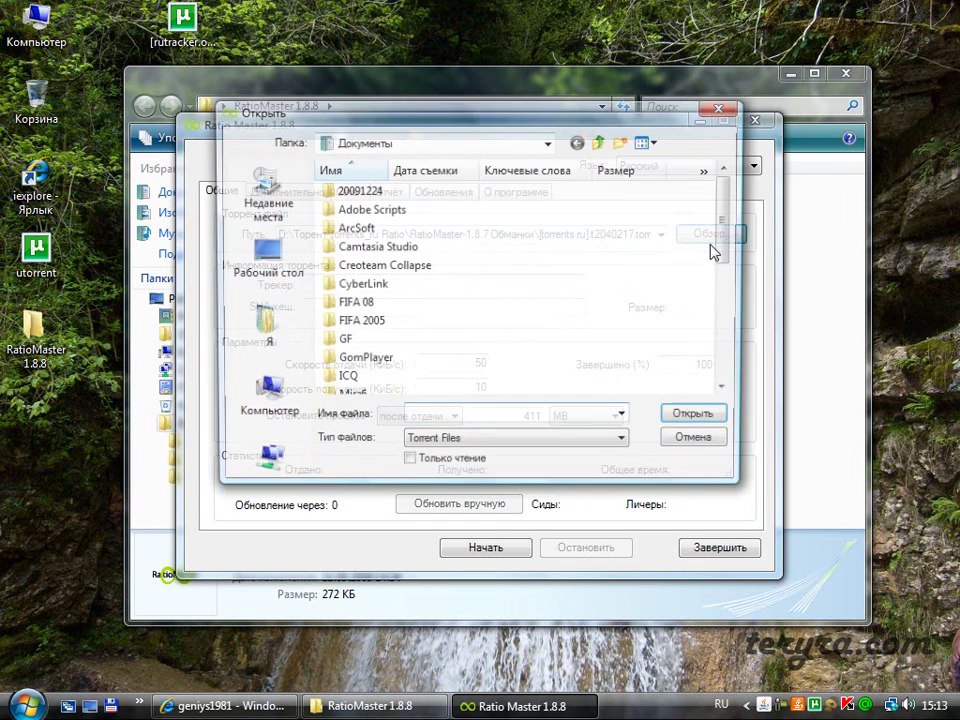
left_click(263, 256)
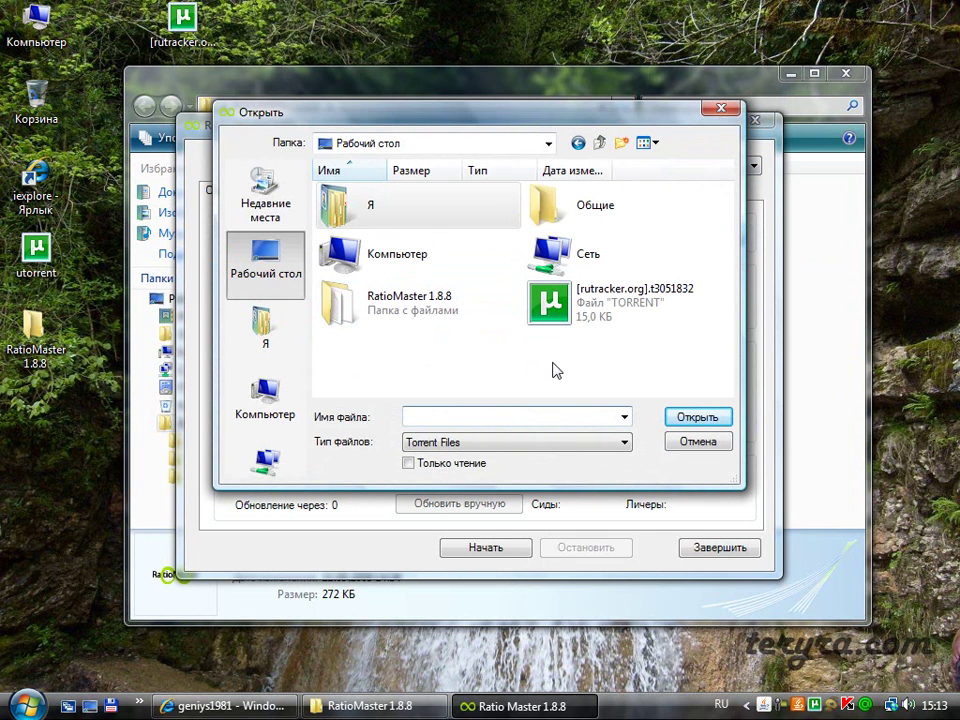
left_click(572, 312)
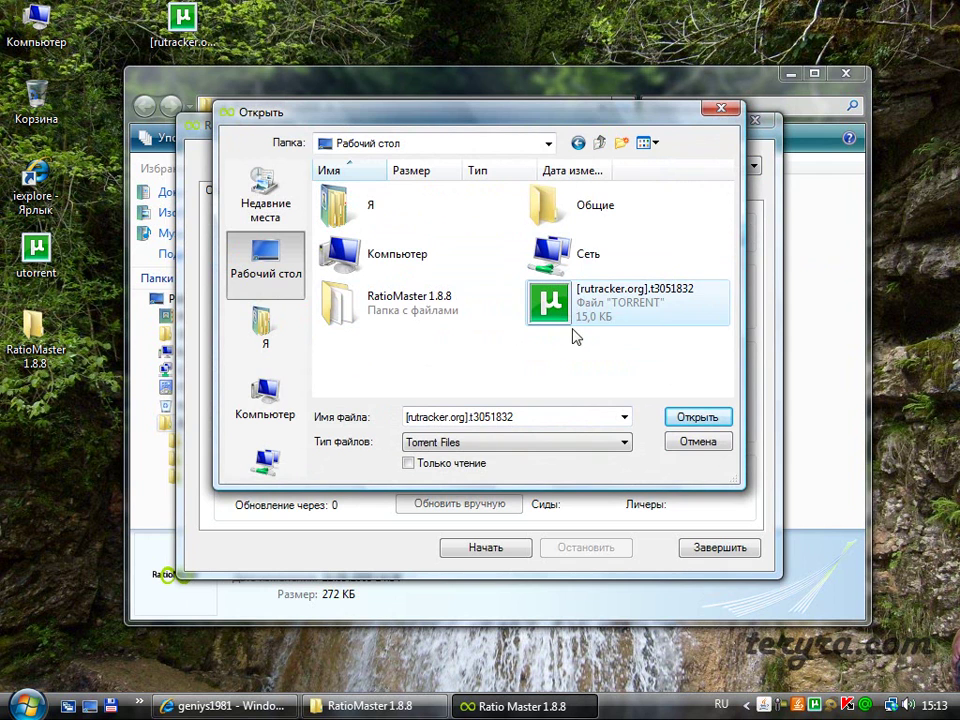
left_click(700, 419)
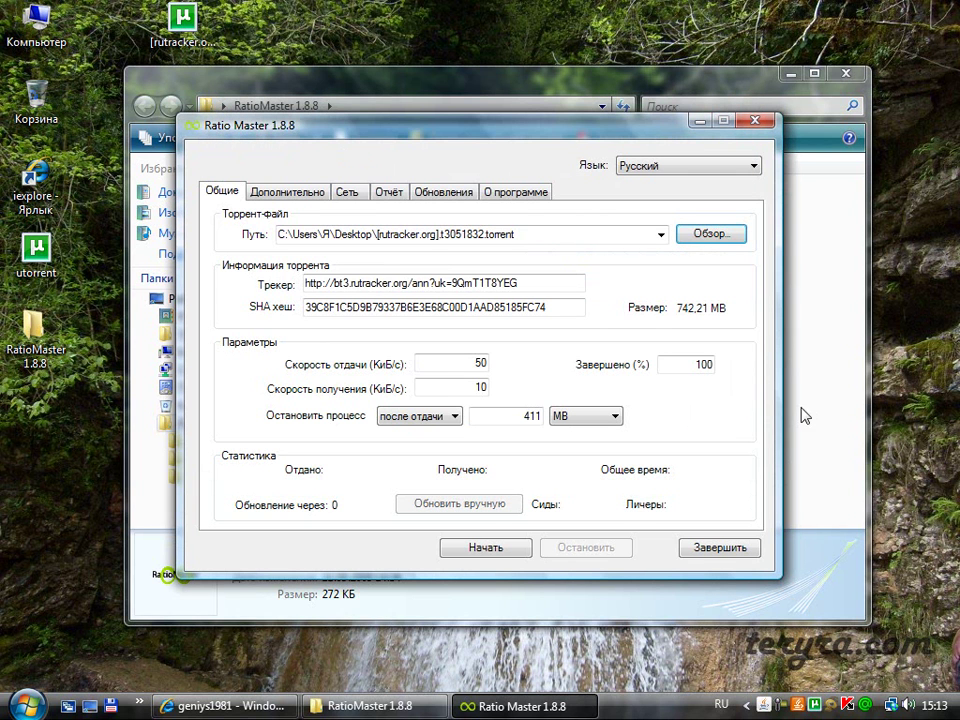
left_click(548, 237)
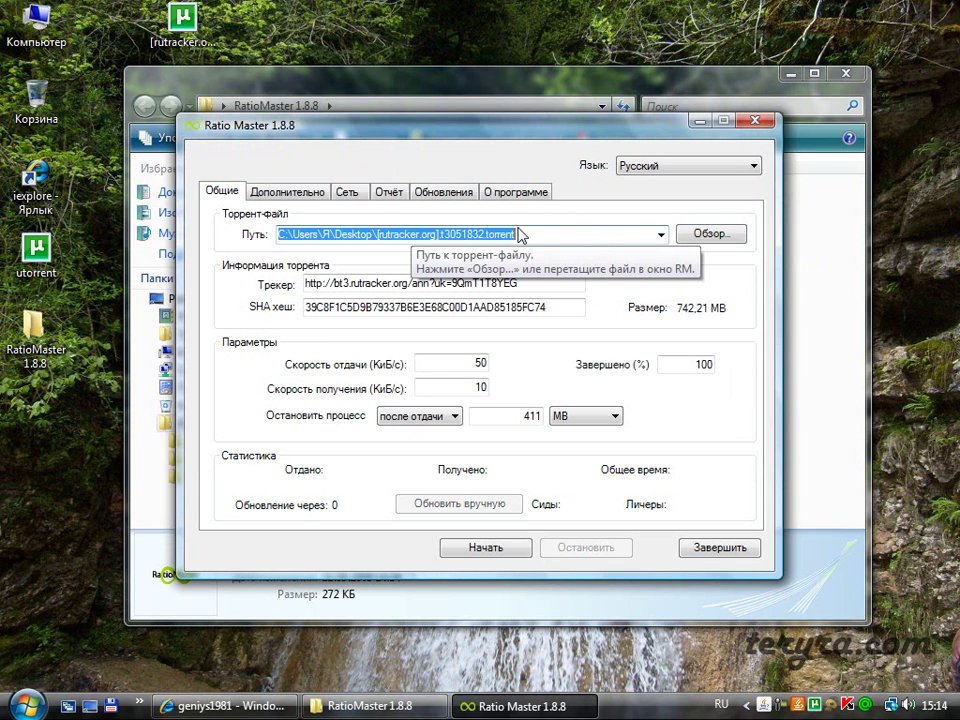
left_click(487, 237)
- Set the upload speed to 150 KiB/s and the download speed to 50 KiB/s
left_click(532, 363)
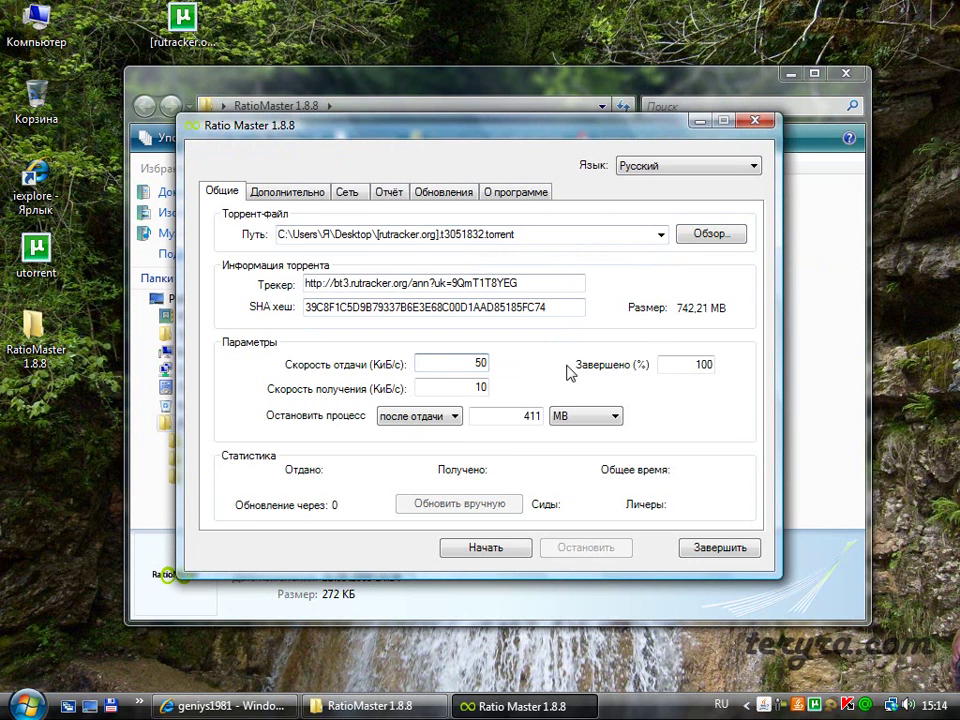
double_click(465, 361)
type("100")
left_click_drag(477, 363, 490, 370)
type("50")
left_click(480, 387)
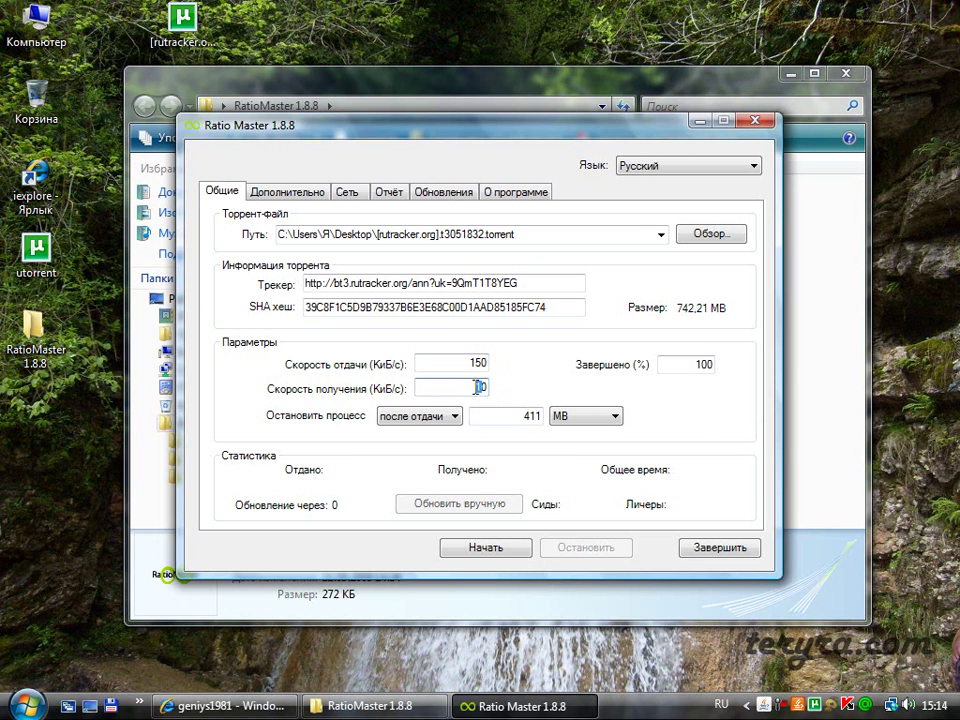
type("5")
left_click_drag(686, 364, 713, 364)
left_click(690, 396)
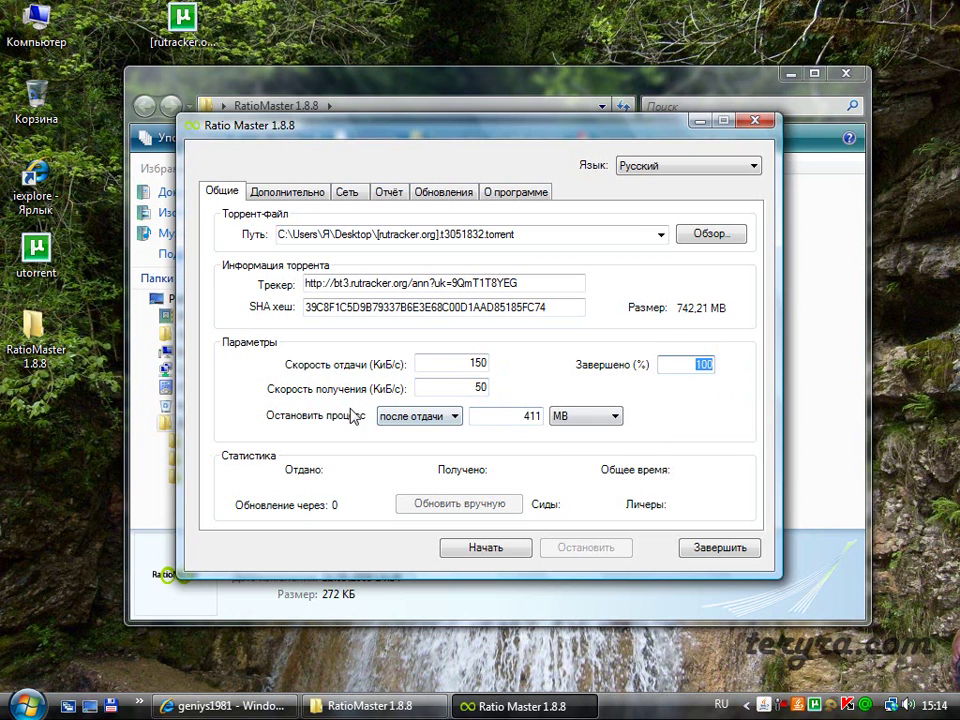
- Set the process to stop after uploading (после отдачи) 2 GB, and start it
left_click(452, 417)
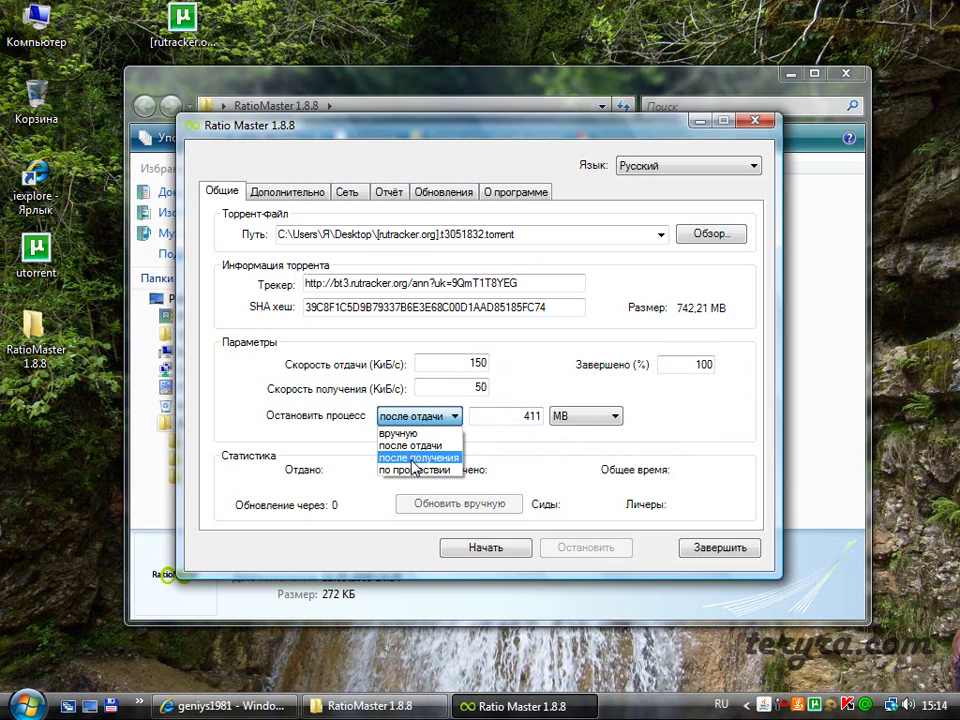
left_click(414, 445)
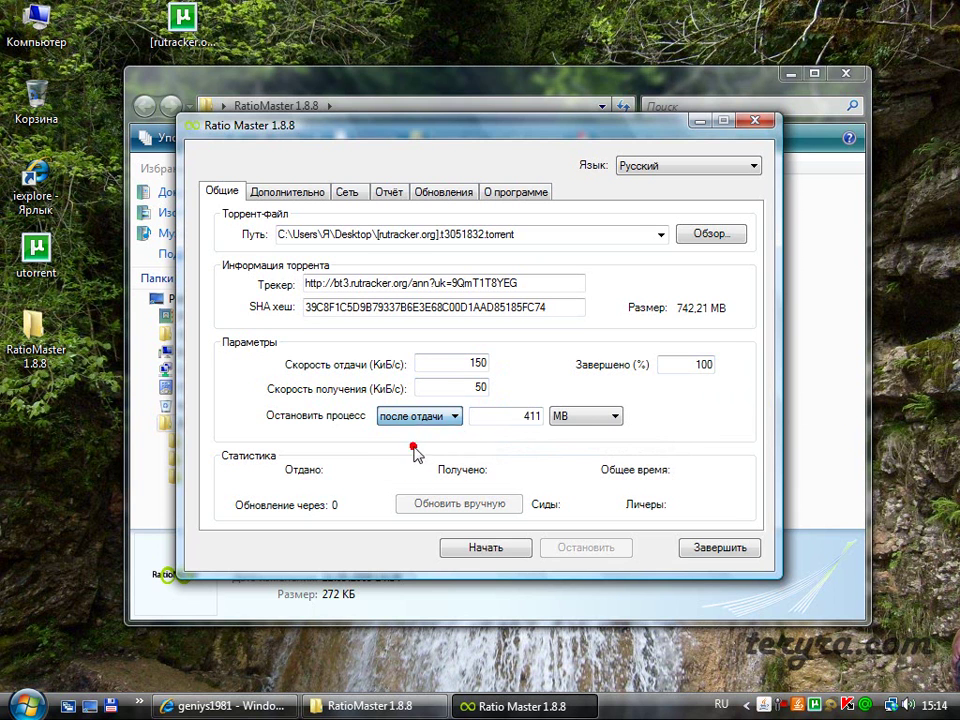
left_click_drag(522, 416, 553, 420)
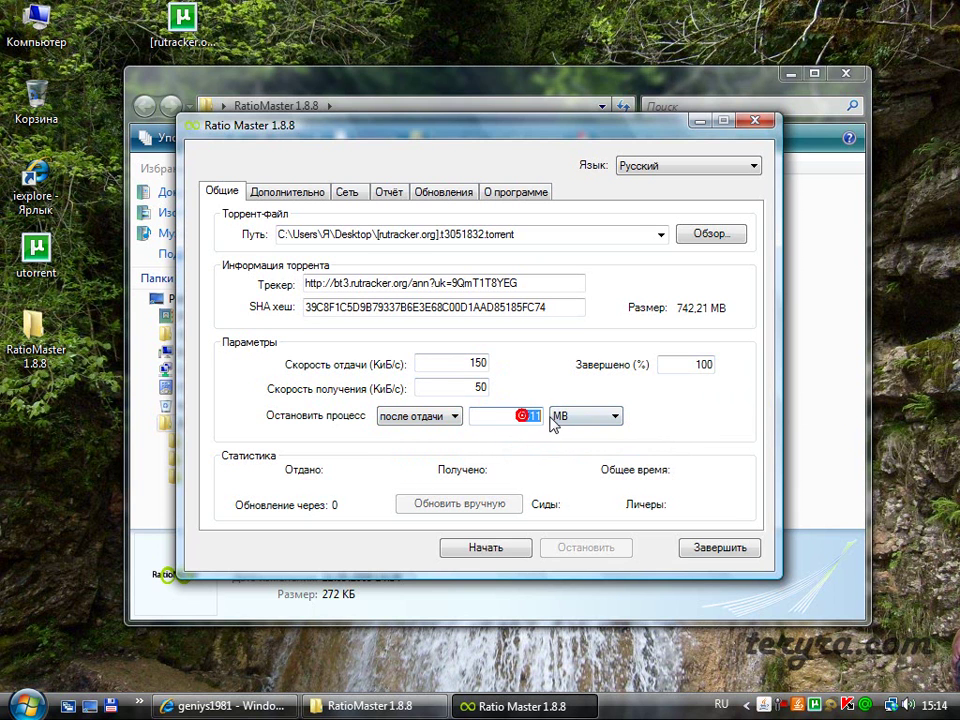
type("2")
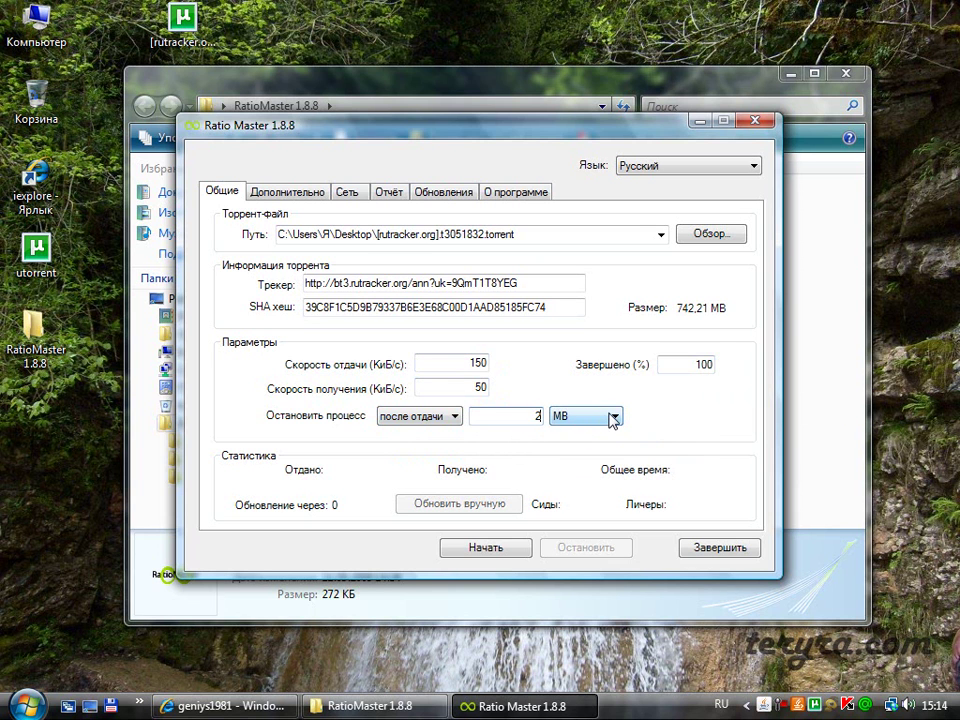
left_click(613, 416)
left_click(576, 456)
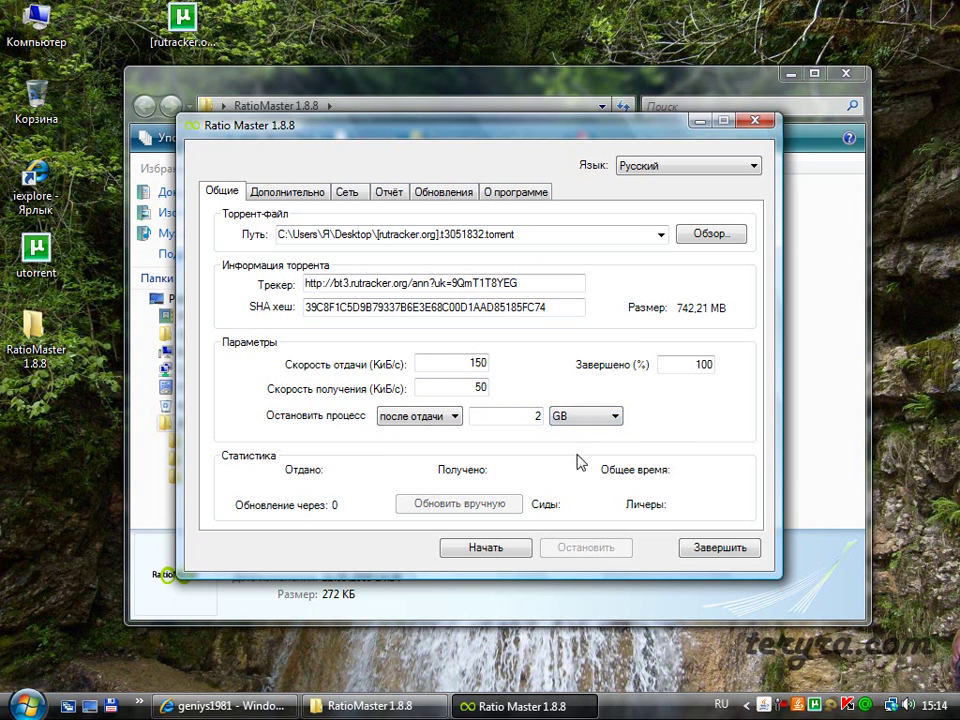
double_click(520, 416)
left_click(568, 454)
left_click(466, 553)
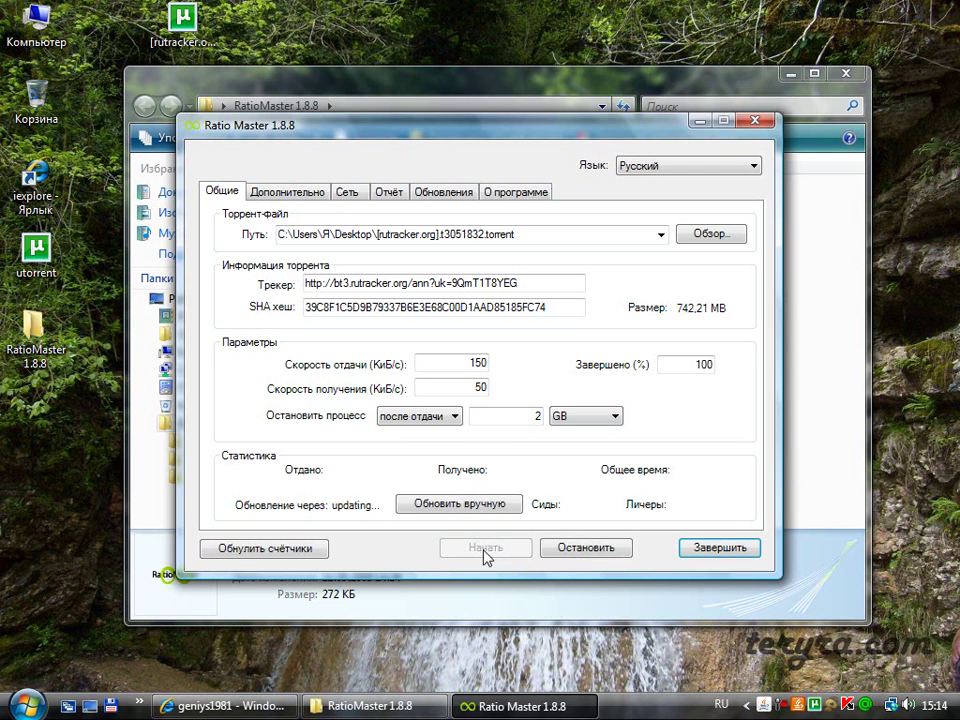
- Minimise RatioMaster to the tray, restore it to check the transfer statistics and update countdown, and minimise it again
left_click(699, 125)
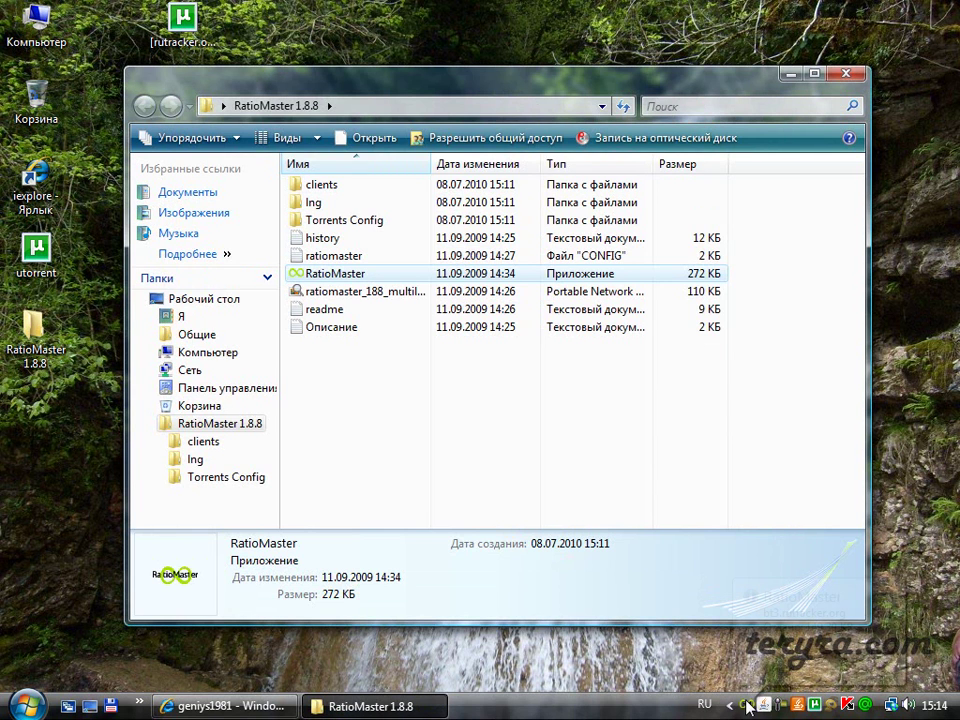
mouse_move(756, 704)
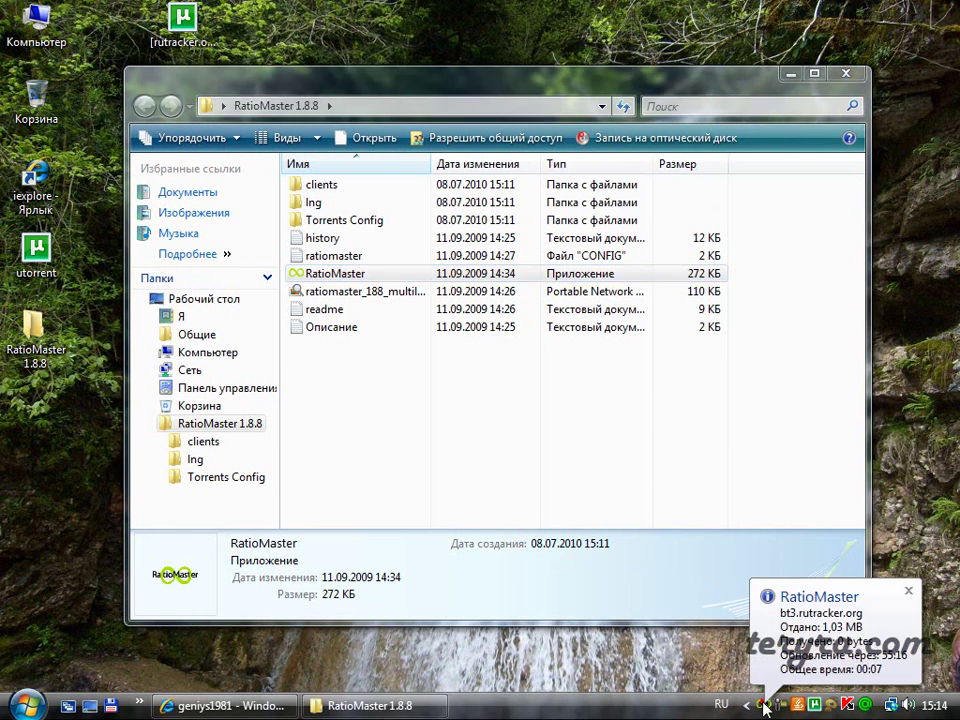
double_click(763, 704)
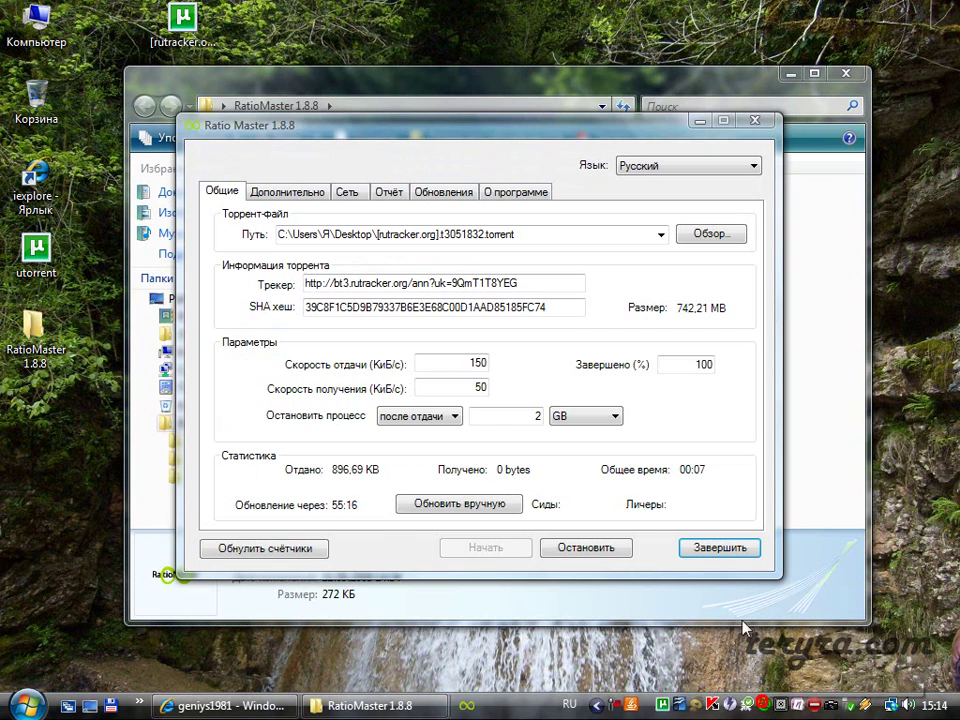
left_click(337, 510)
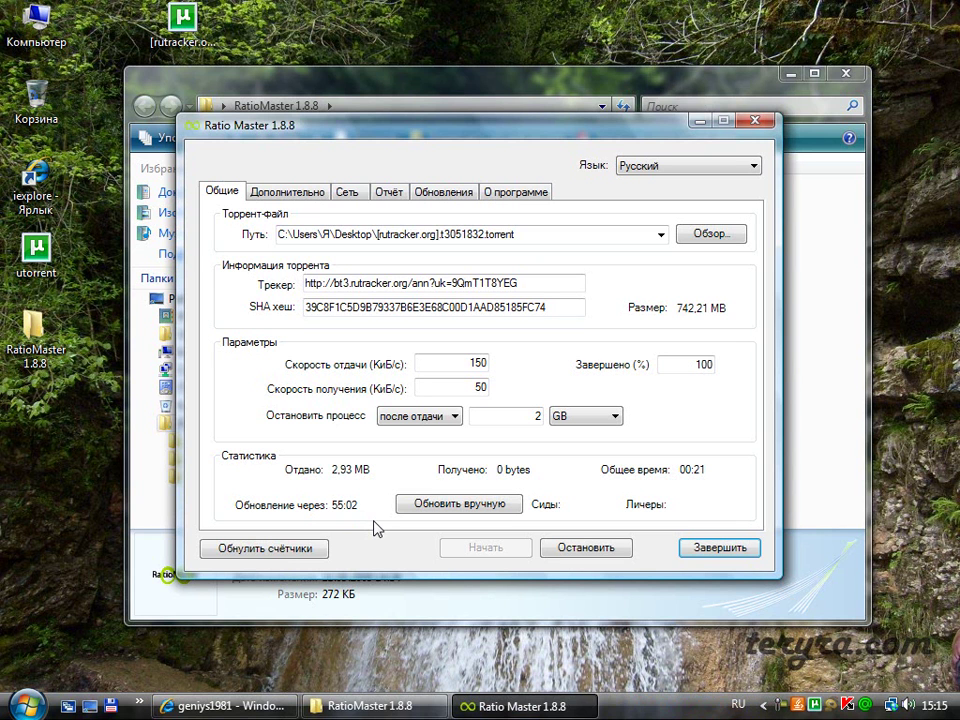
left_click(697, 121)
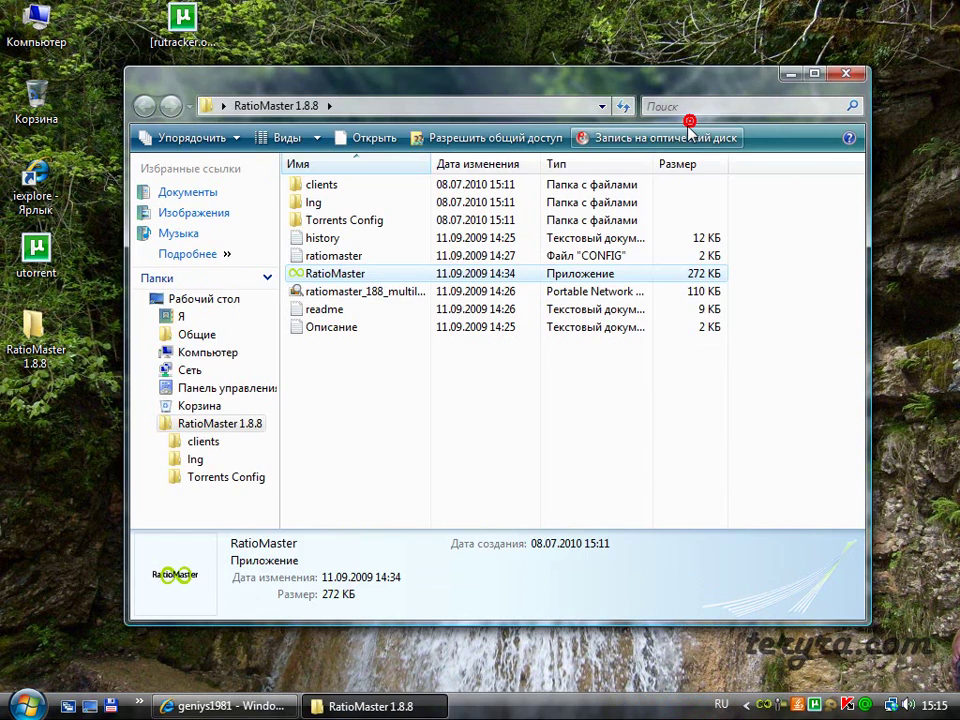